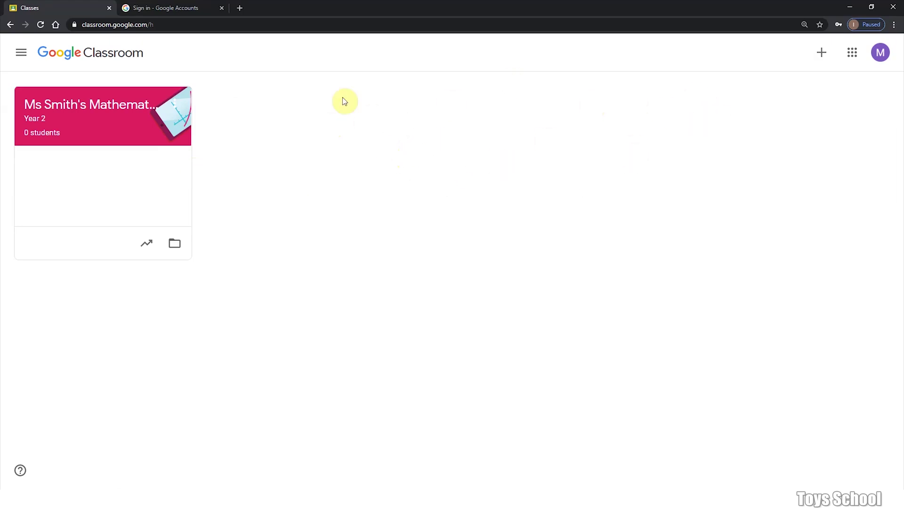
Open Ms Smith's Mathematics class and show its People list of teachers and students
{"action": "left_click", "coordinate": [115, 112]}
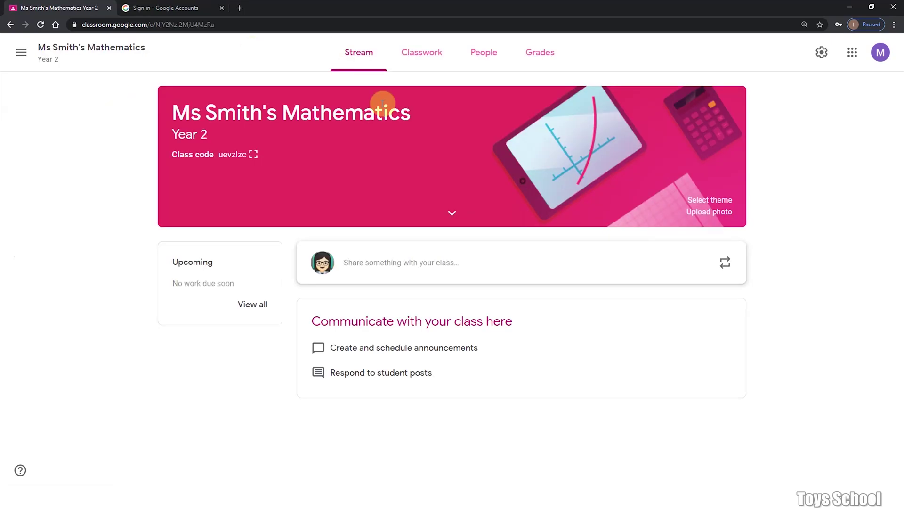
{"action": "left_click", "coordinate": [487, 54]}
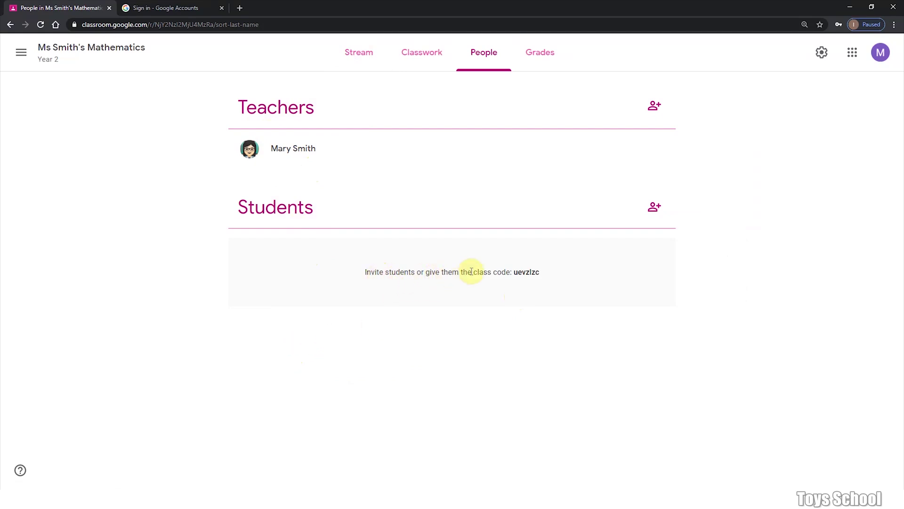
Invite one student to the class by their e-mail address
{"action": "left_click", "coordinate": [663, 216]}
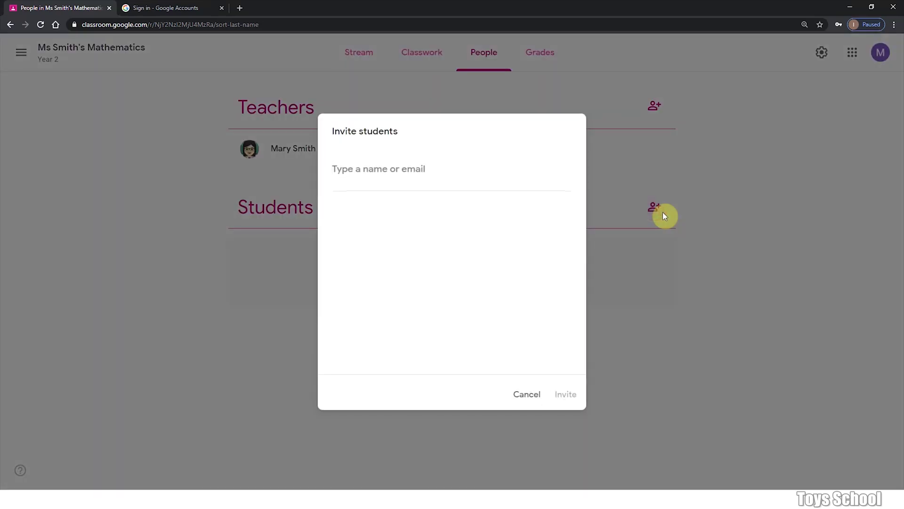
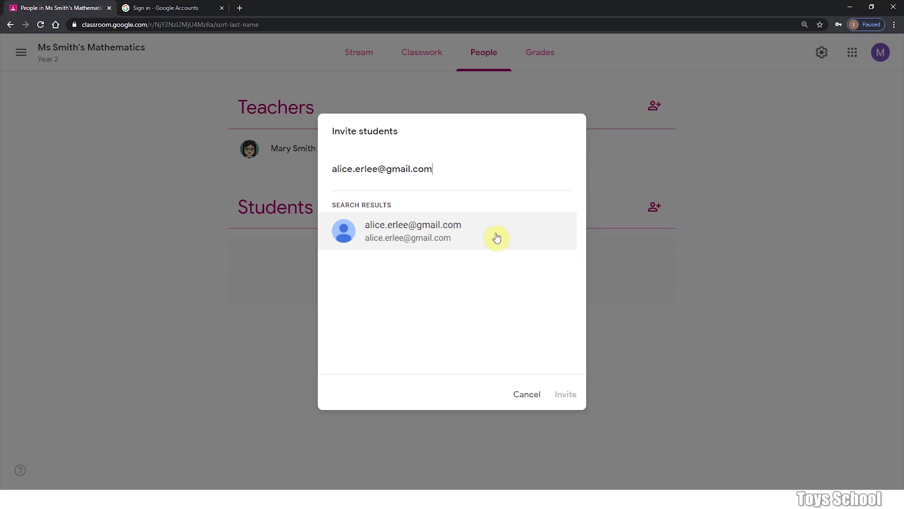
{"action": "left_click", "coordinate": [490, 234]}
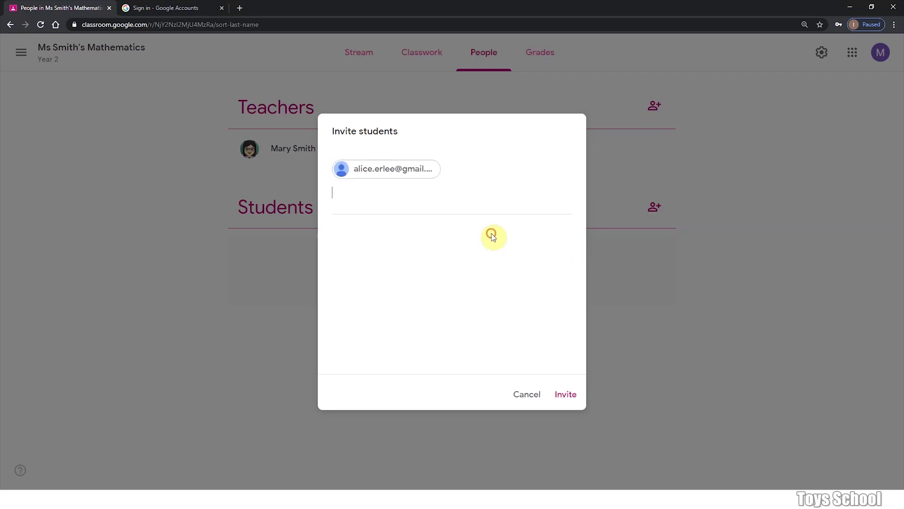
{"action": "left_click", "coordinate": [570, 400]}
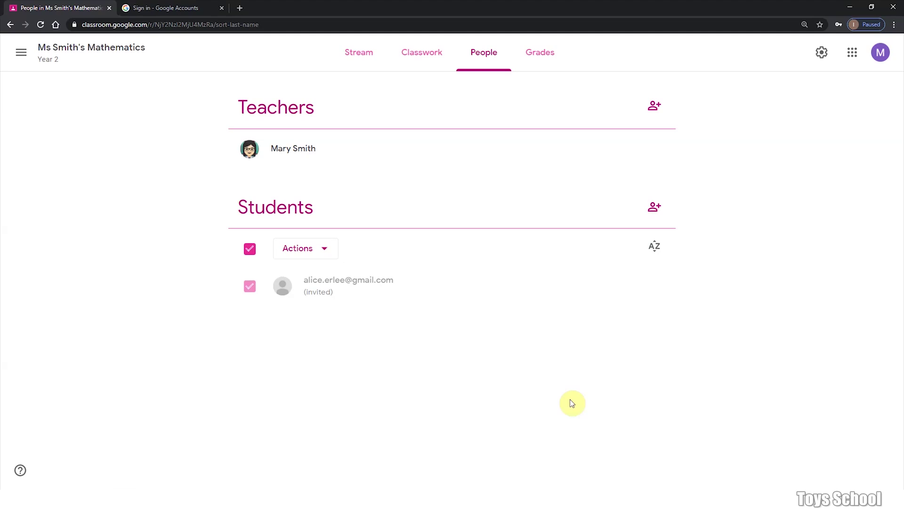
Go back to the Classes home page and reopen Ms Smith's Mathematics class
{"action": "left_click", "coordinate": [20, 56]}
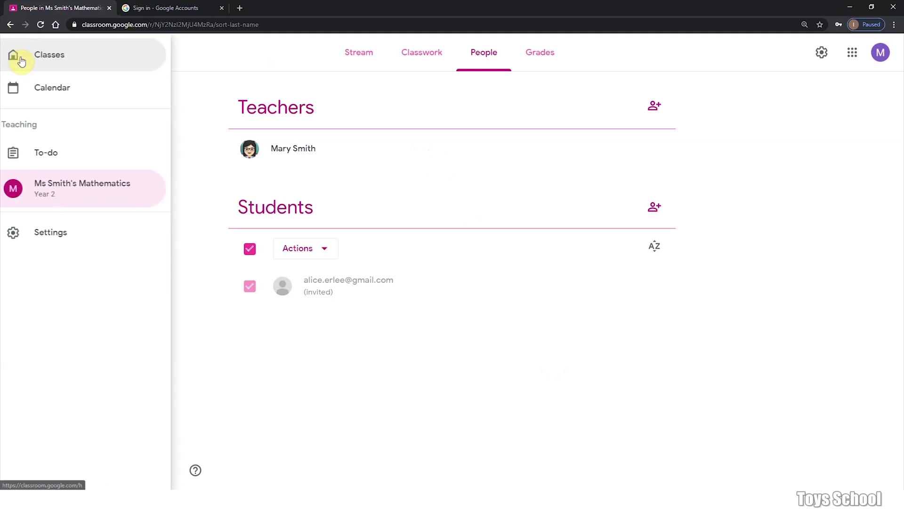
{"action": "left_click", "coordinate": [55, 67]}
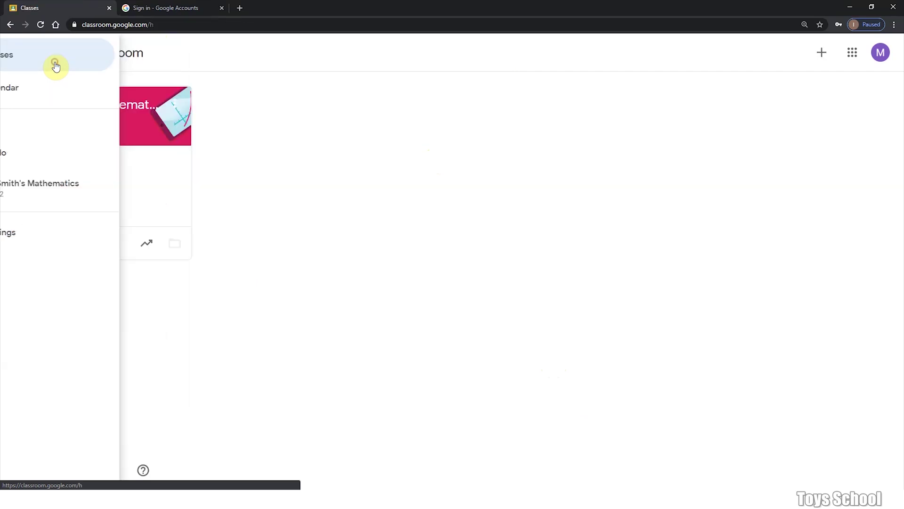
{"action": "left_click", "coordinate": [105, 102]}
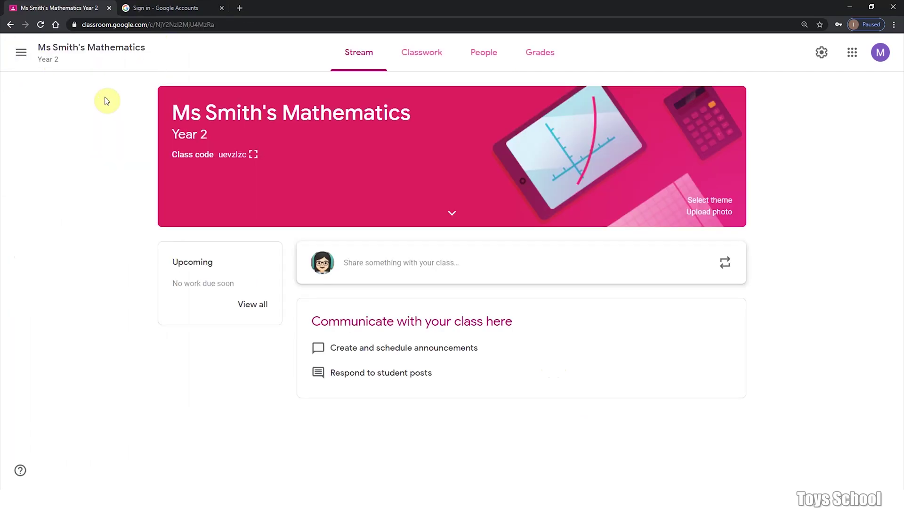
Copy the class code from the enlarged code display, then close the display
{"action": "left_click", "coordinate": [257, 159]}
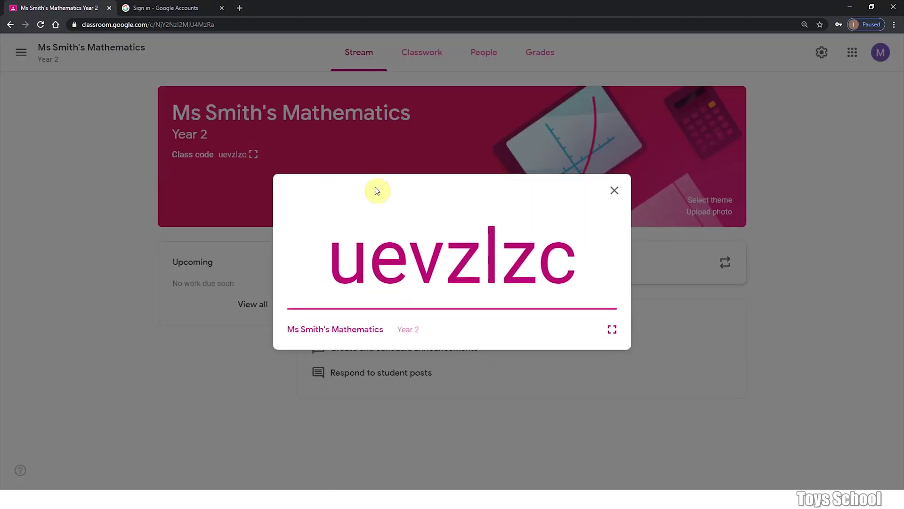
{"action": "left_click_drag", "start_coordinate": [586, 275], "coordinate": [324, 263]}
{"action": "key", "text": "ctrl+c"}
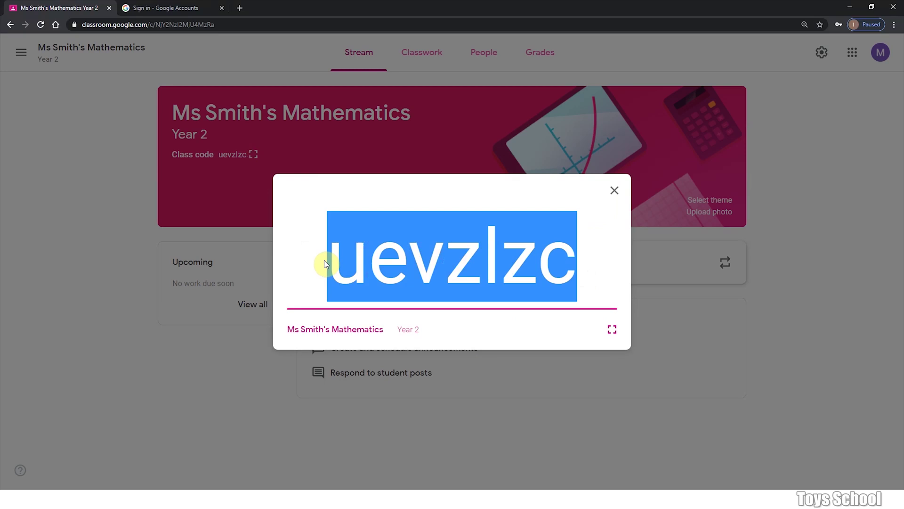
{"action": "right_click", "coordinate": [435, 230]}
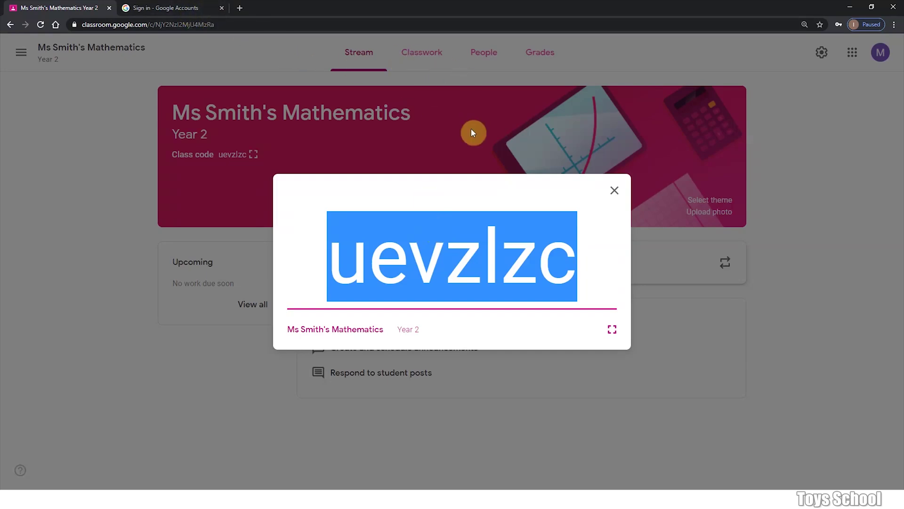
{"action": "left_click", "coordinate": [615, 191]}
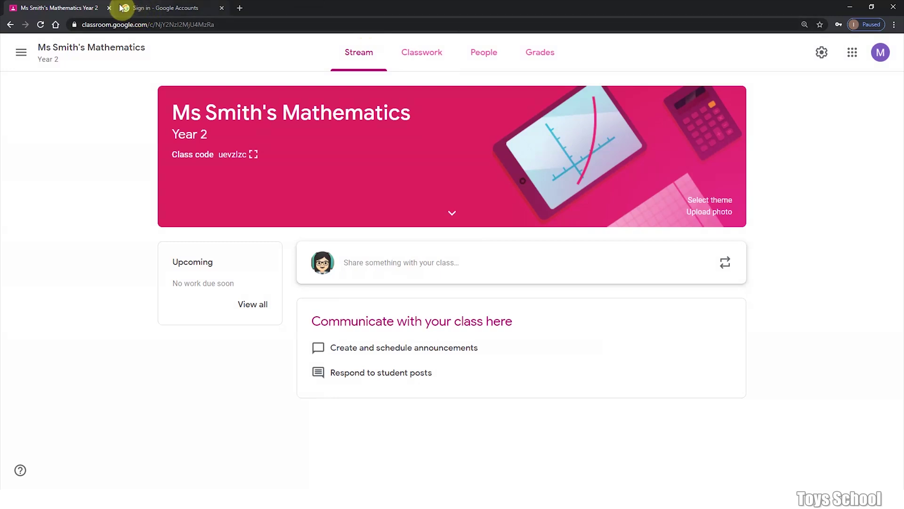
Sign in to the invited student's Google account from the Sign in tab
{"action": "left_click", "coordinate": [186, 8]}
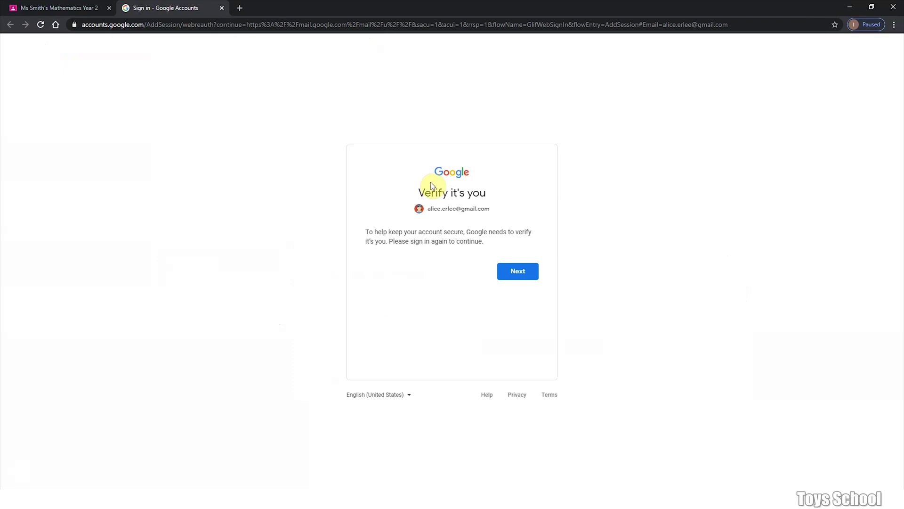
{"action": "left_click", "coordinate": [526, 277]}
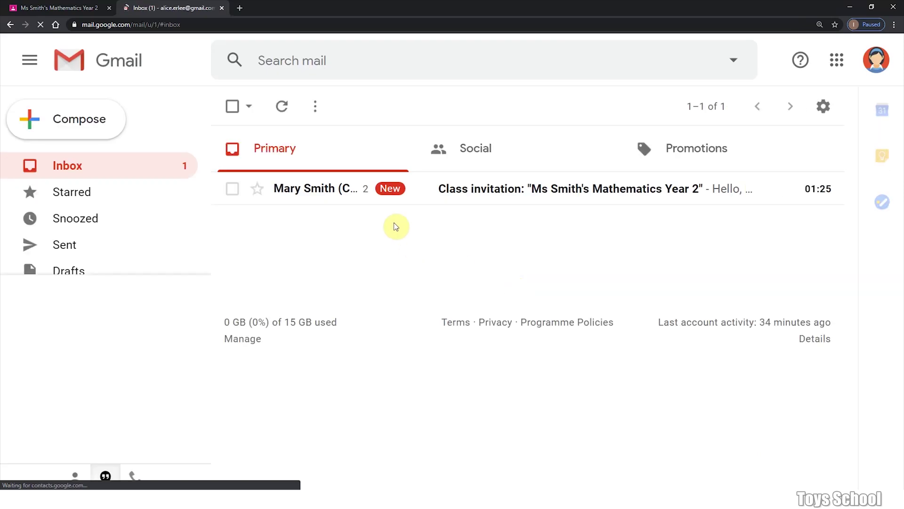
Open the class invitation e-mail and scroll down to its JOIN button
{"action": "left_click", "coordinate": [510, 197]}
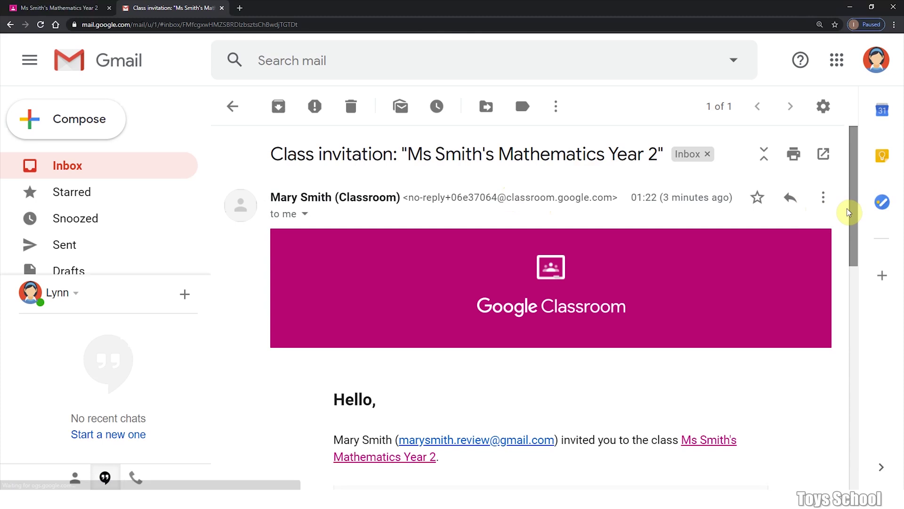
{"action": "scroll", "coordinate": [852, 226], "scroll_direction": "down", "scroll_amount": 1}
{"action": "scroll", "coordinate": [861, 347], "scroll_direction": "down", "scroll_amount": 6}
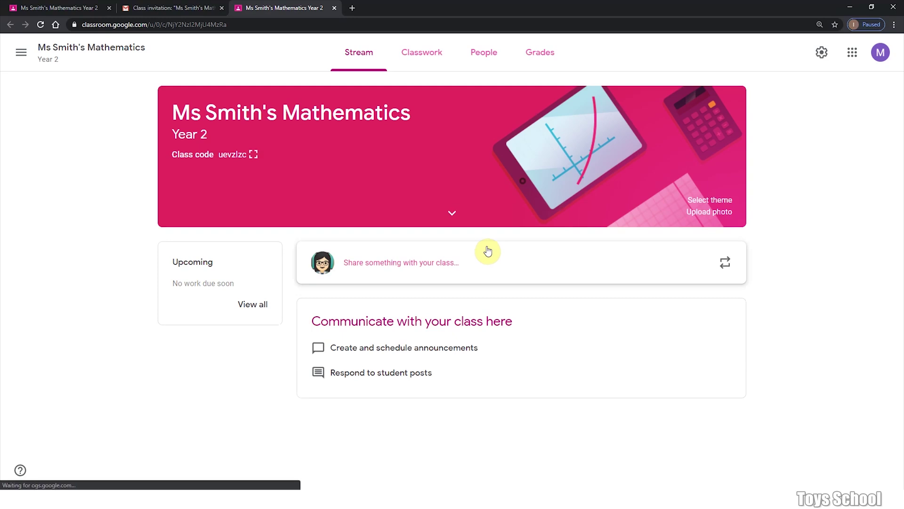
Sign in to a second student account and open Google Classroom from the Google apps menu
{"action": "left_click", "coordinate": [334, 8]}
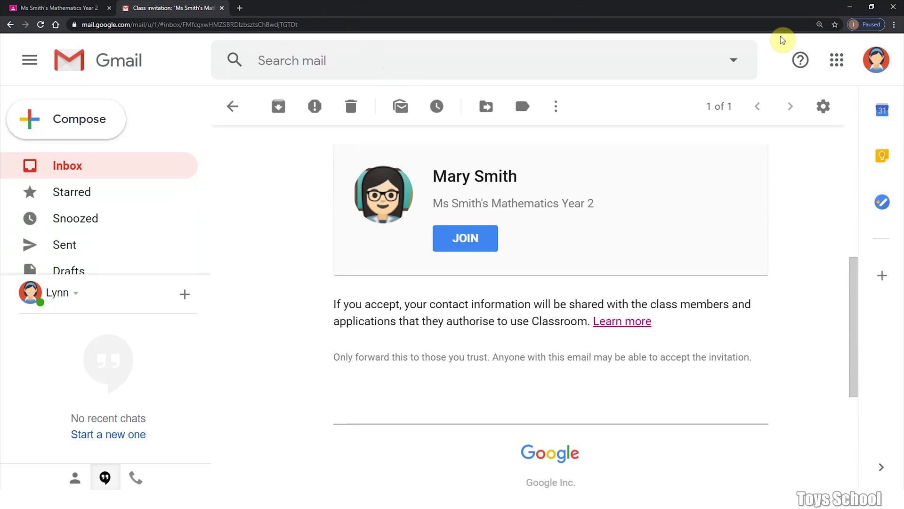
{"action": "left_click", "coordinate": [866, 66]}
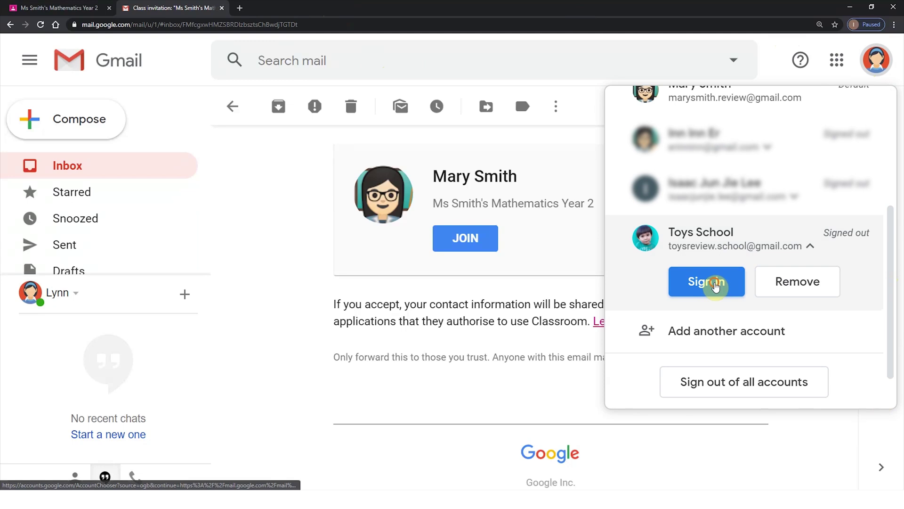
{"action": "left_click", "coordinate": [715, 282]}
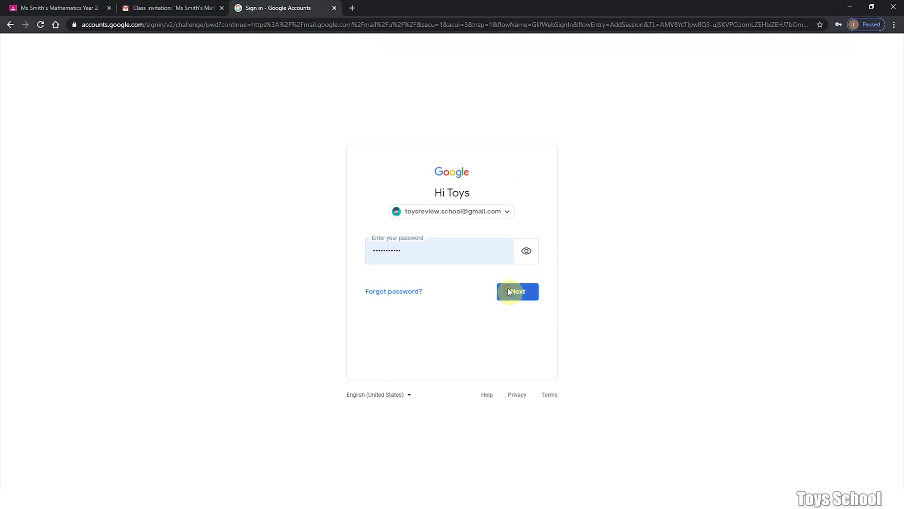
{"action": "left_click", "coordinate": [507, 291]}
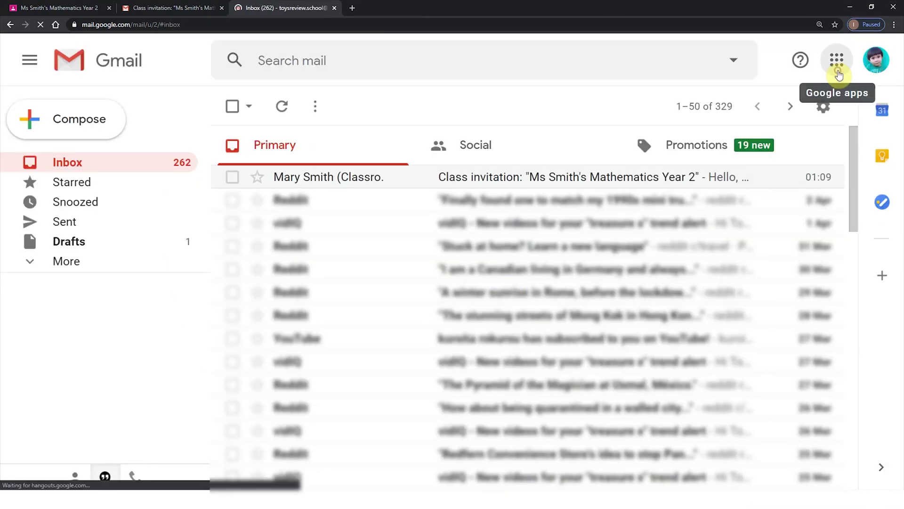
{"action": "left_click", "coordinate": [837, 61]}
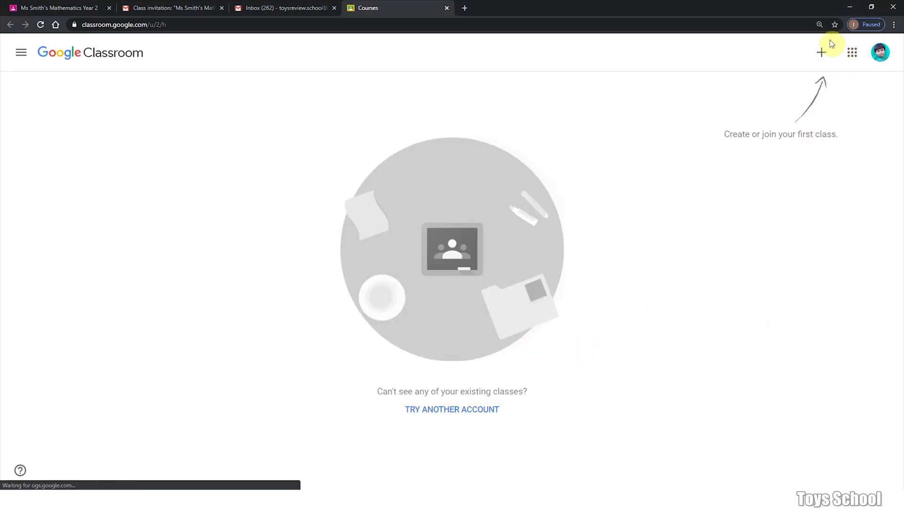
Join Ms Smith's Mathematics Year 2 by pasting the copied class code
{"action": "left_click", "coordinate": [822, 54]}
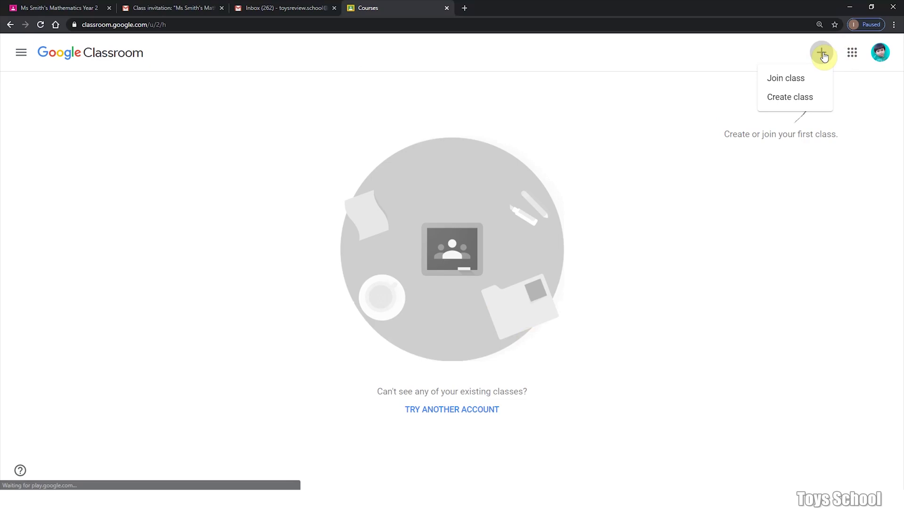
{"action": "left_click", "coordinate": [787, 80]}
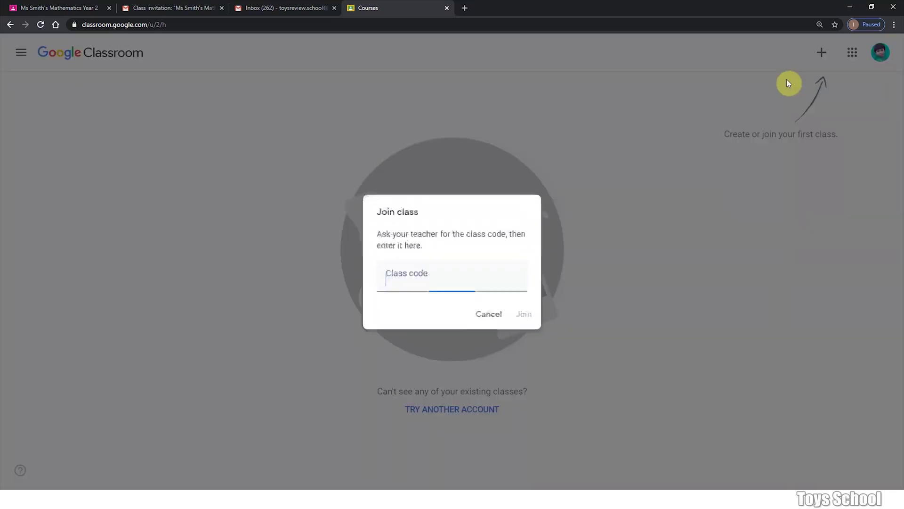
{"action": "key", "text": "ctrl+v"}
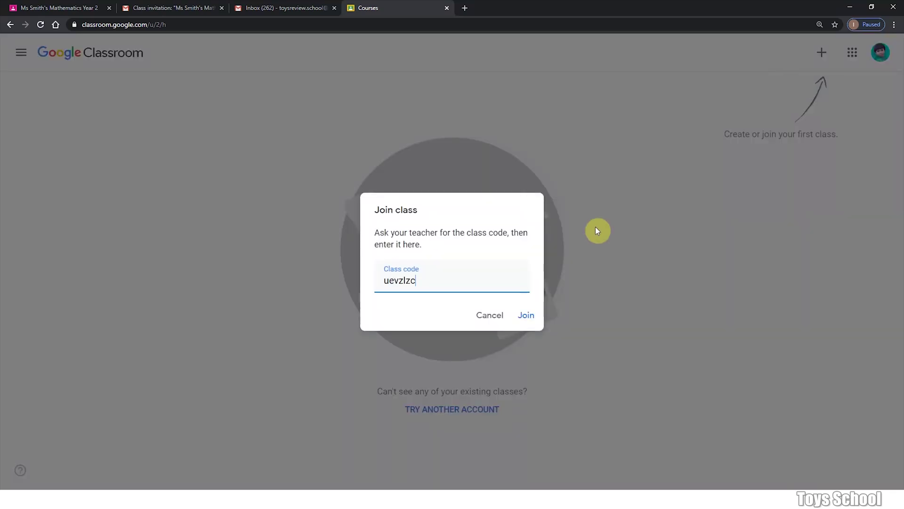
{"action": "left_click", "coordinate": [525, 320]}
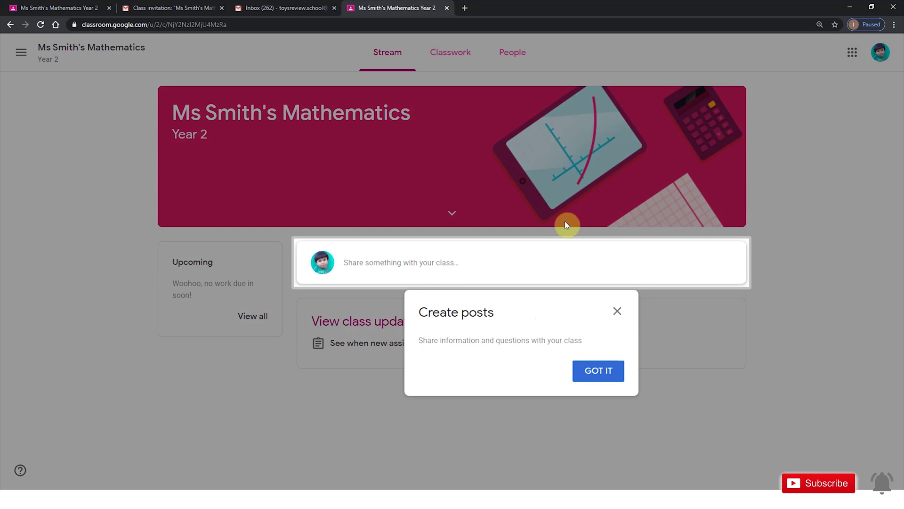
Return to the teacher's class tab and view its People list with both students
{"action": "left_click", "coordinate": [43, 7]}
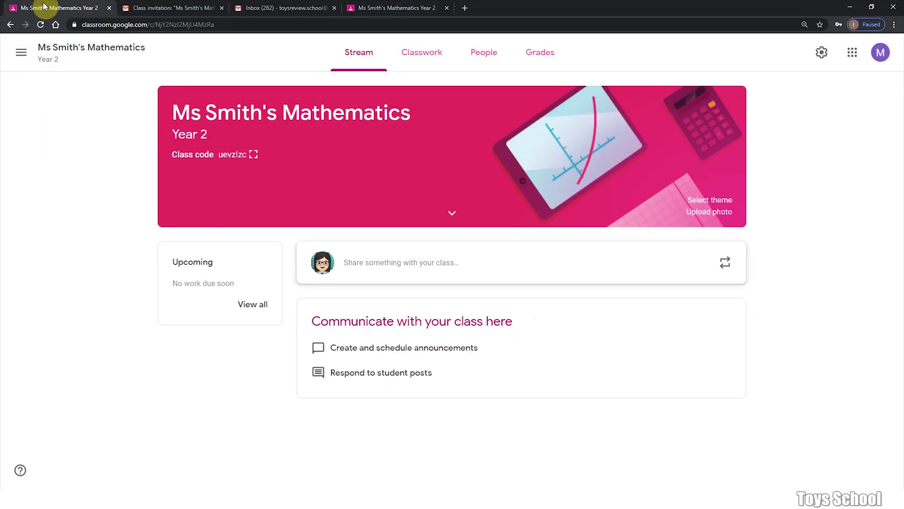
{"action": "left_click", "coordinate": [486, 59]}
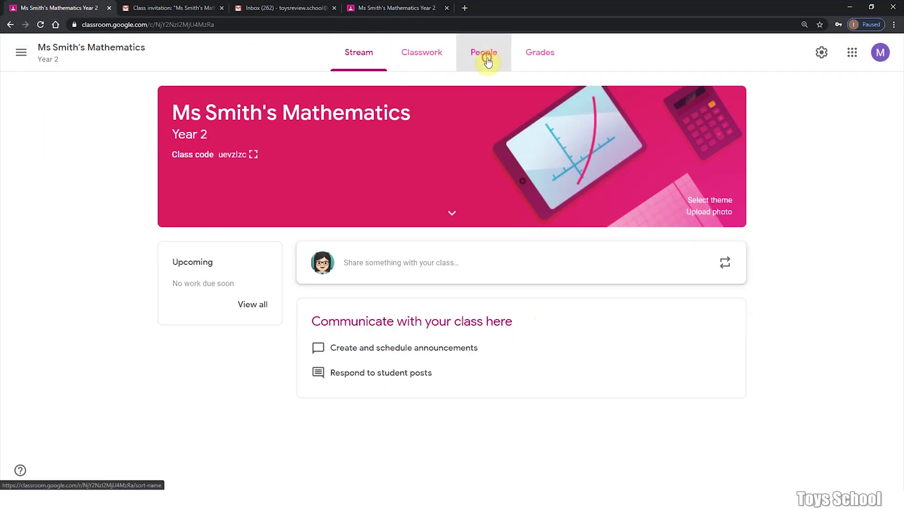